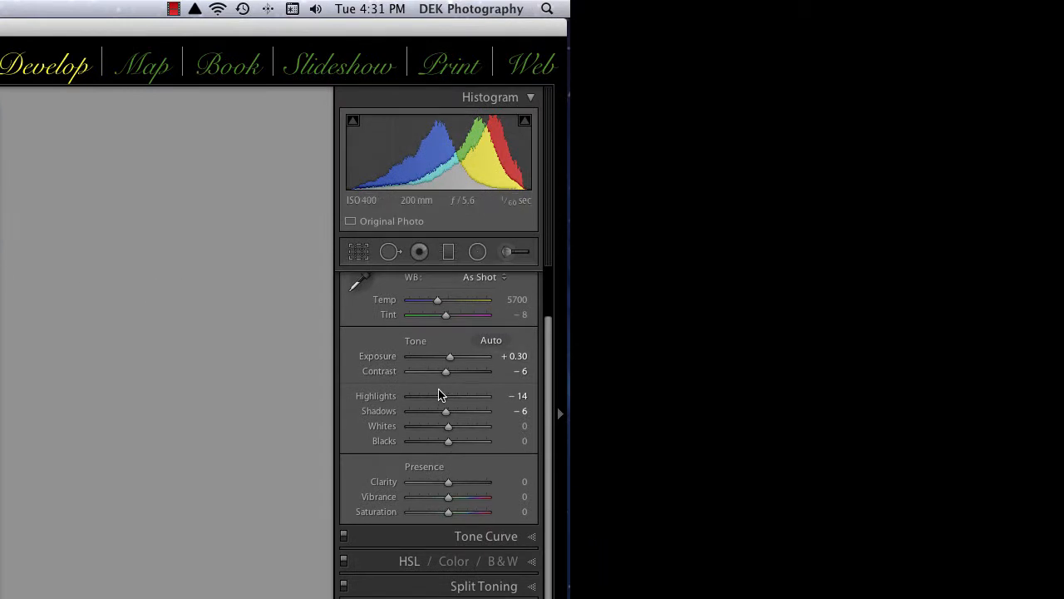
- Pull the Highlights slider down to −37, with Exposure sitting at −0.10
mouse_move(442, 400)
left_mouse_down()
mouse_move(468, 400)
mouse_move(418, 400)
mouse_move(468, 399)
mouse_move(426, 399)
mouse_move(443, 400)
left_mouse_up()
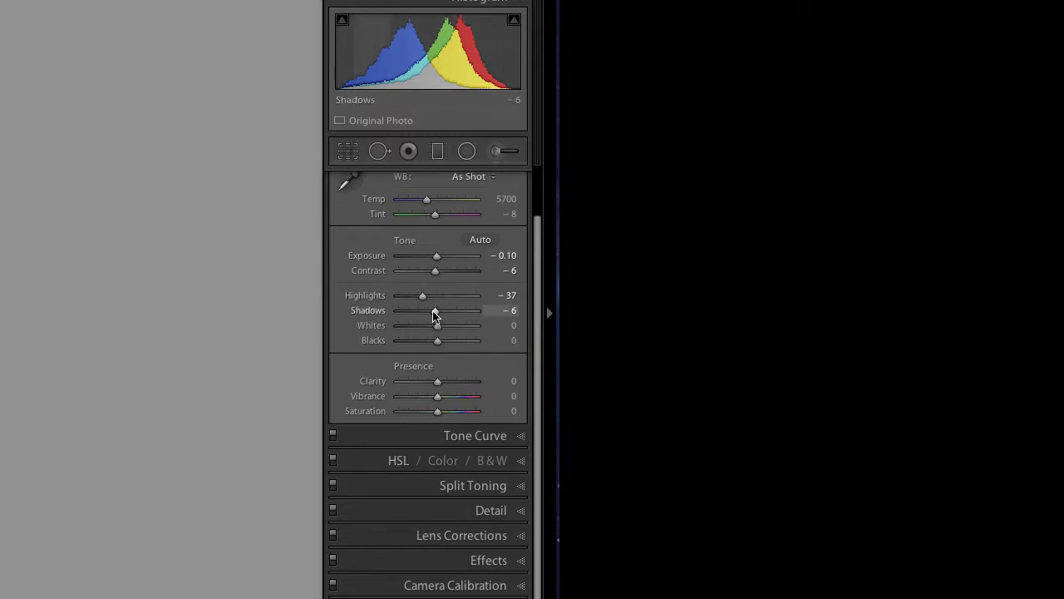
- Drag the Shadows slider slightly left to darken shadows to about −7
mouse_move(433, 315)
left_mouse_down()
mouse_move(392, 316)
mouse_move(474, 317)
mouse_move(433, 314)
left_mouse_up()
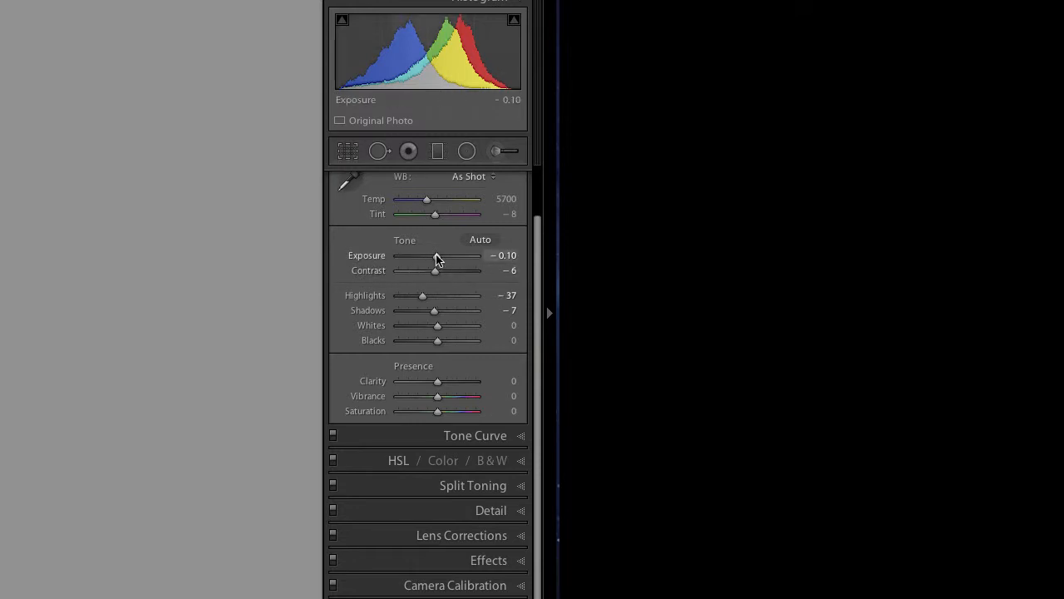
- Try a lower Exposure and higher Contrast, then return all Basic tone values to zero
mouse_move(436, 257)
left_mouse_down()
mouse_move(400, 254)
mouse_move(468, 255)
mouse_move(432, 263)
left_mouse_up()
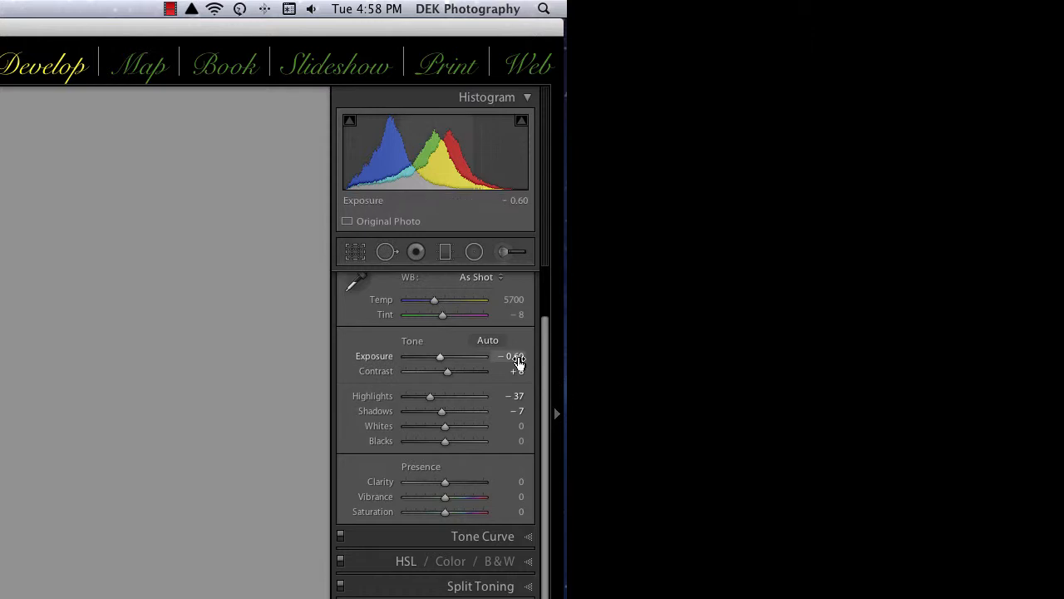
mouse_move(519, 366)
left_mouse_down()
mouse_move(546, 366)
mouse_move(510, 371)
left_mouse_up()
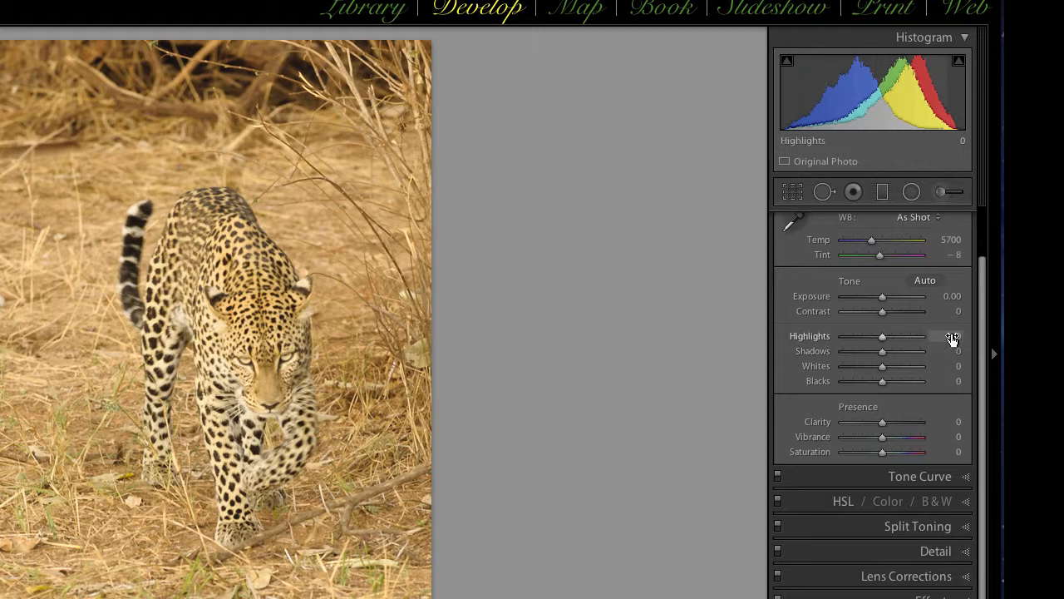
- Enter −25 directly into the Highlights value field
left_click(952, 336)
double_click(940, 337)
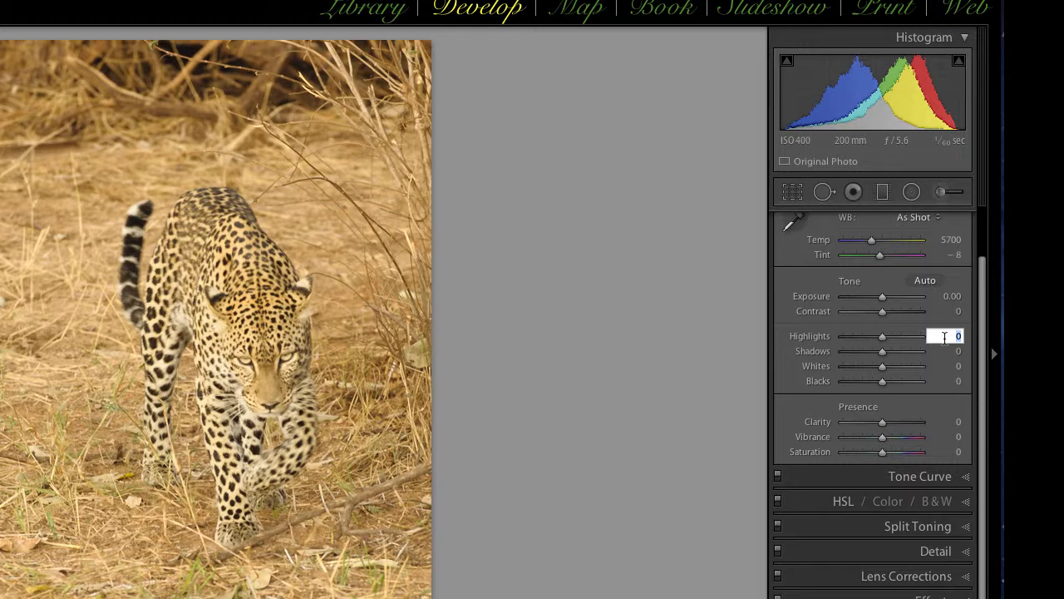
type("-25")
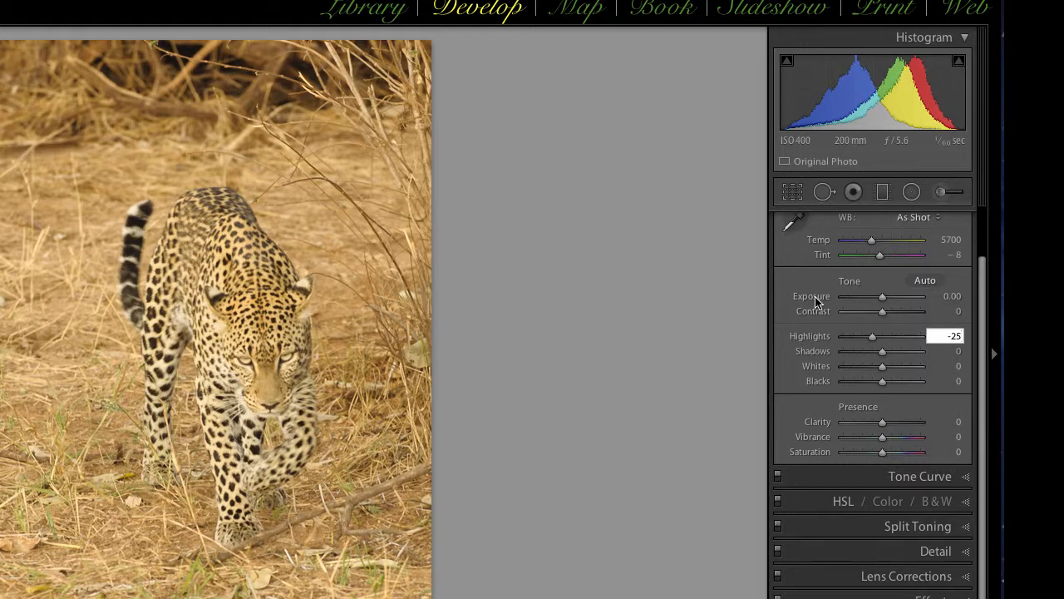
- Type 1.3 into the Exposure field, leaving Exposure and Highlights back at 0
left_click(952, 296)
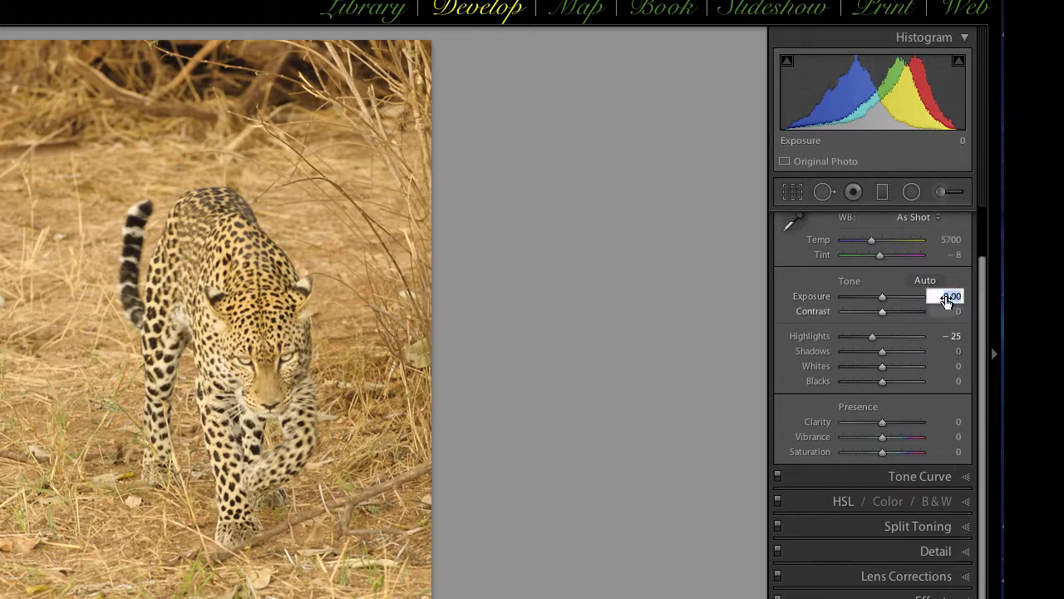
type("1.3")
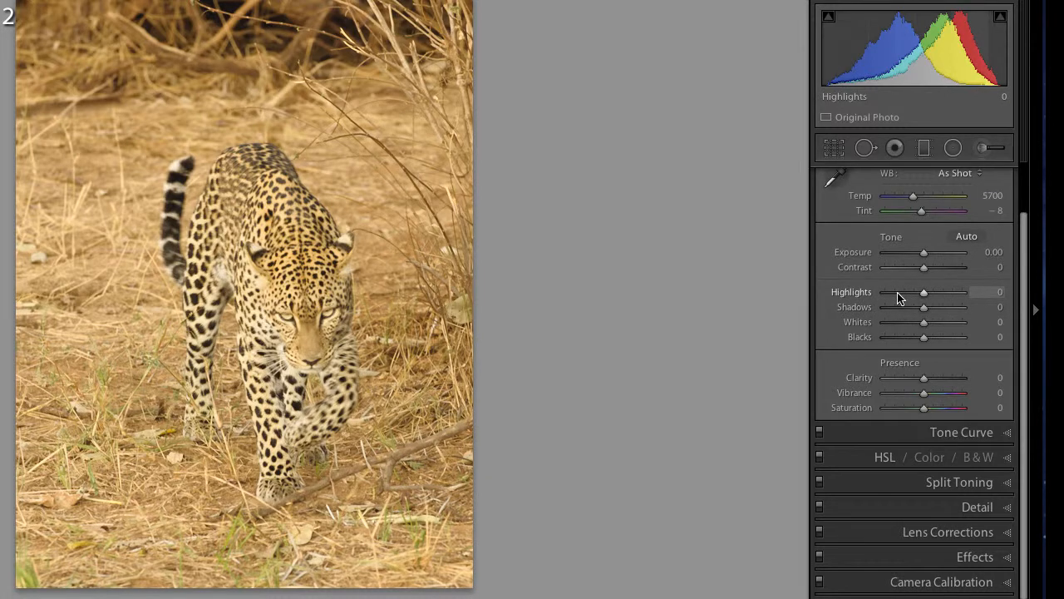
key("Up")
key("Up")
key("Up")
key("Up")
key("Up")
key("Up")
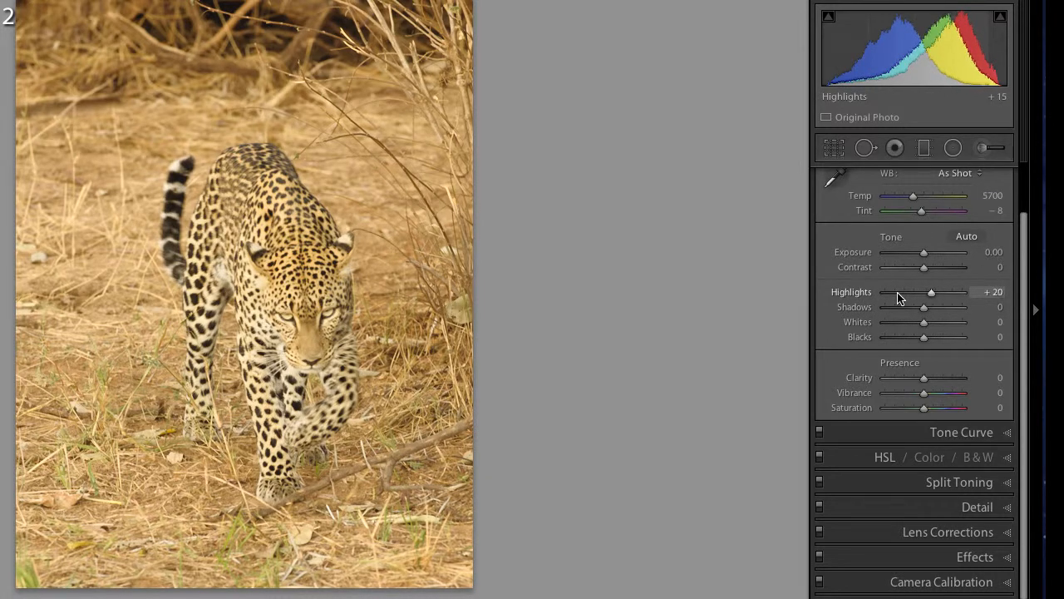
key("Down")
key("Down")
key("Down")
key("Down")
key("Down")
key("Down")
key("Down")
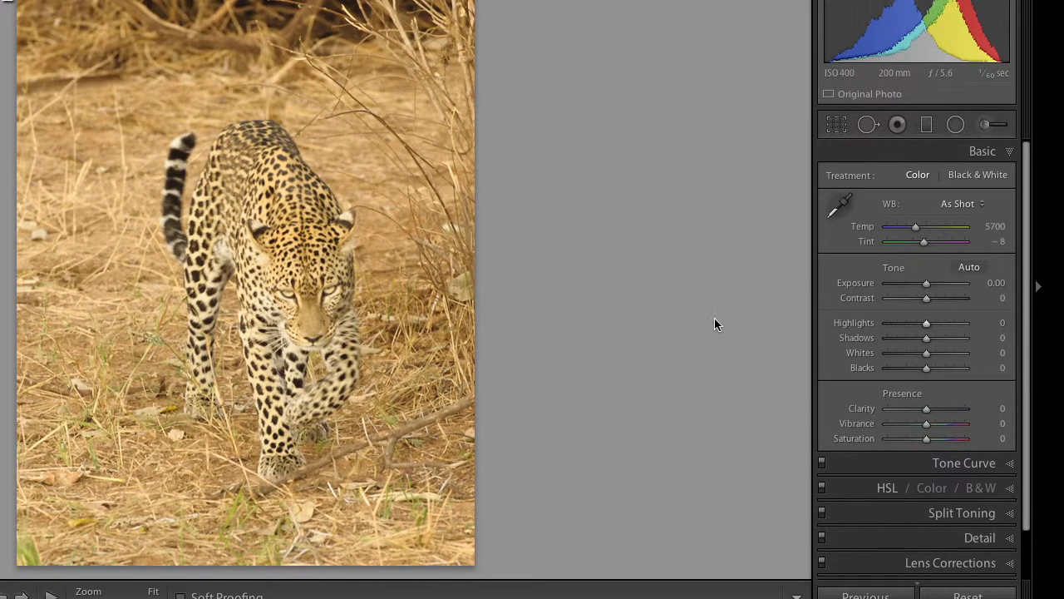
left_click(859, 327)
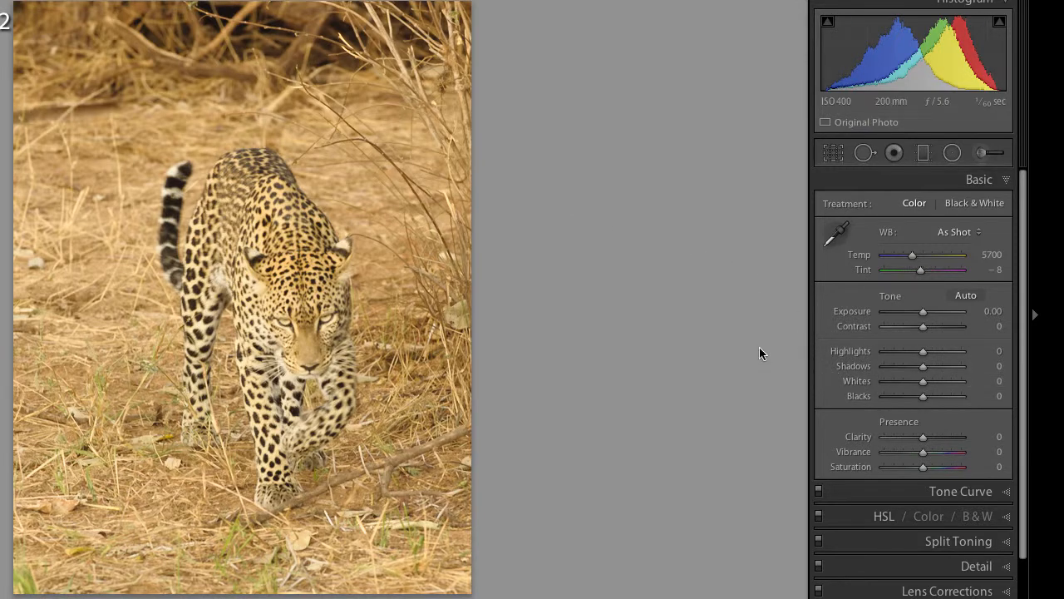
- Experiment with stepping Exposure and Highlights upward using the + shortcuts, Highlights up to +50
key("equal")
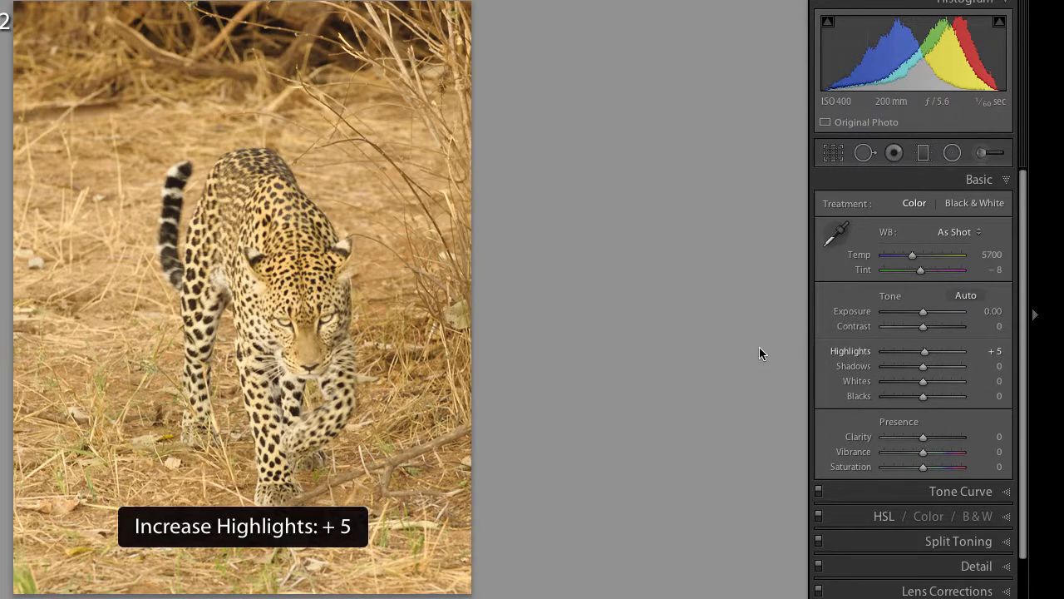
key("equal")
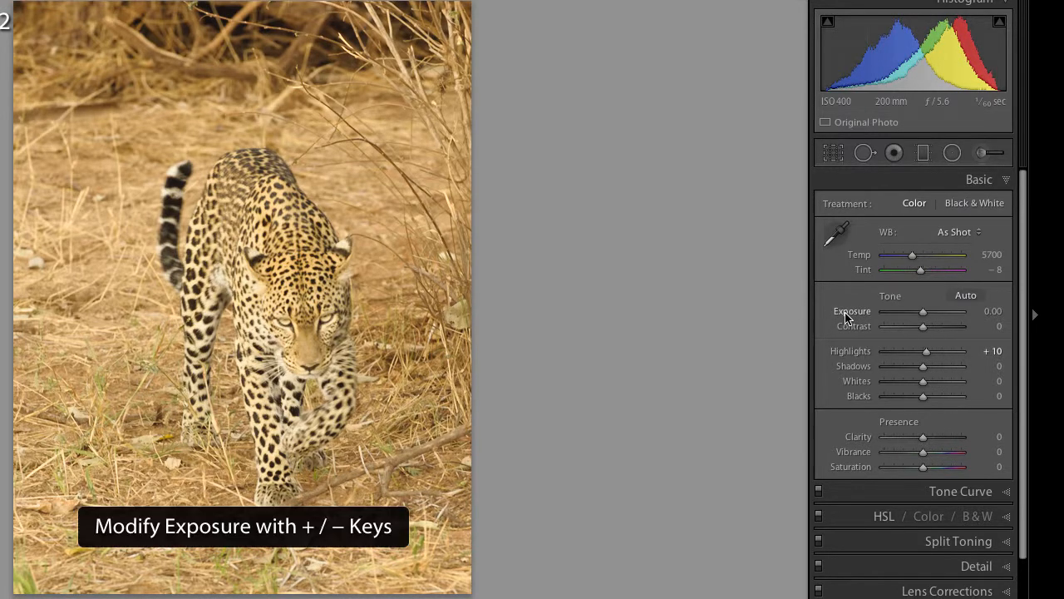
key("equal")
key("equal")
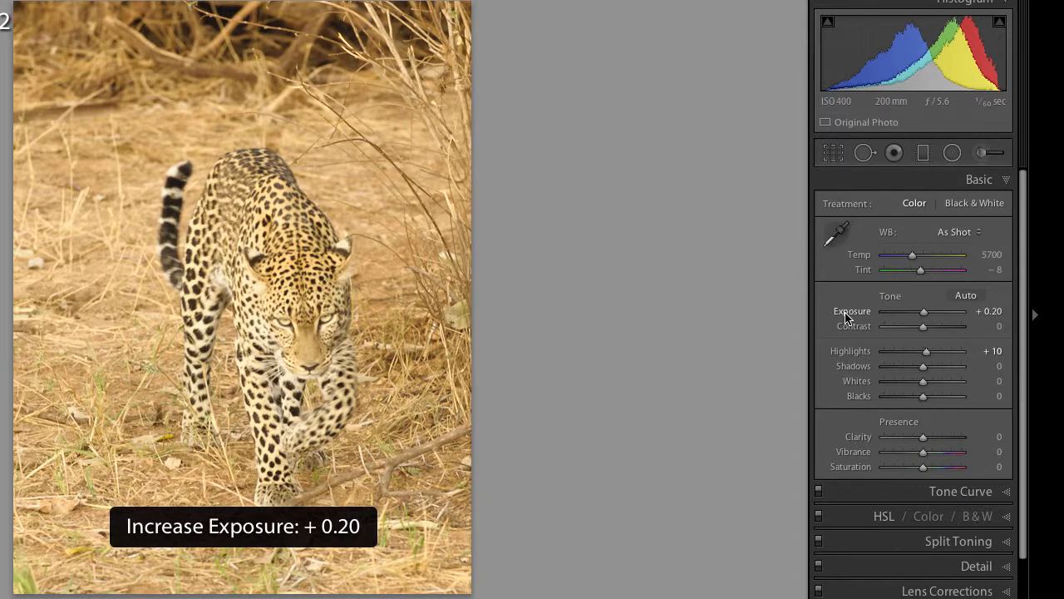
key("equal")
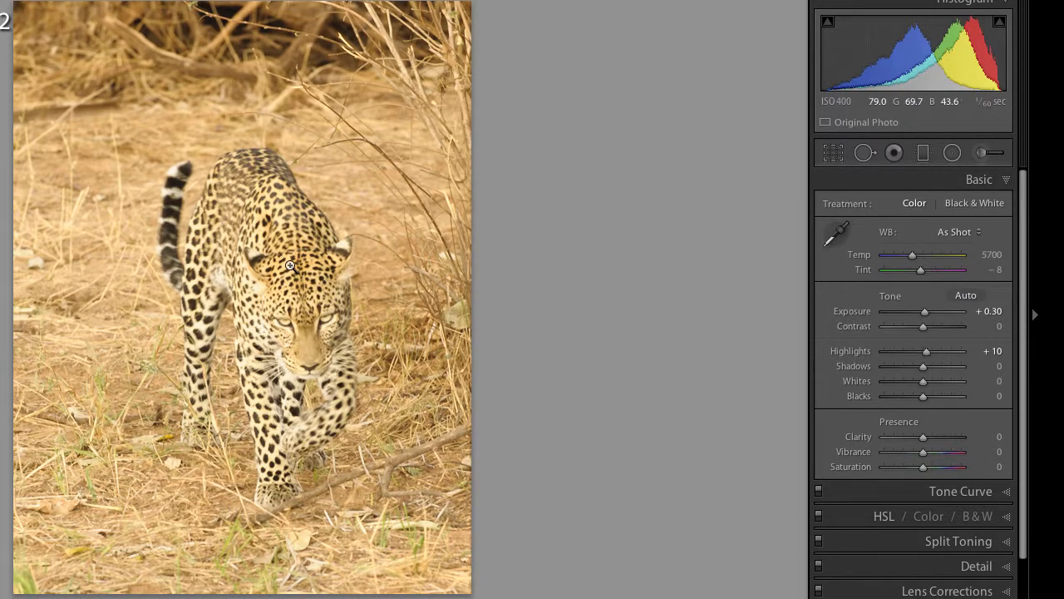
left_click(862, 355)
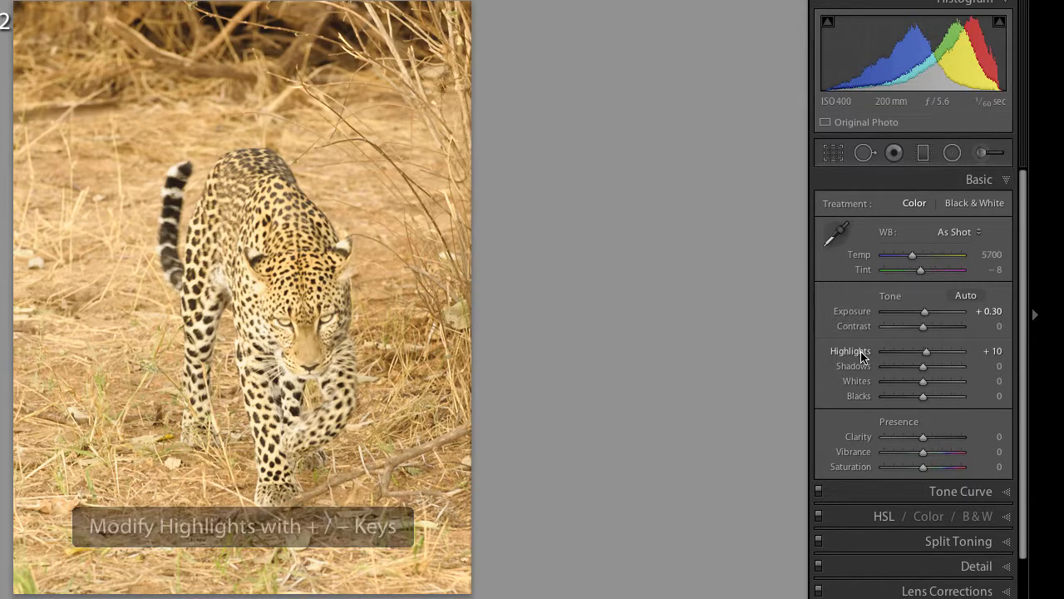
key("shift+equal")
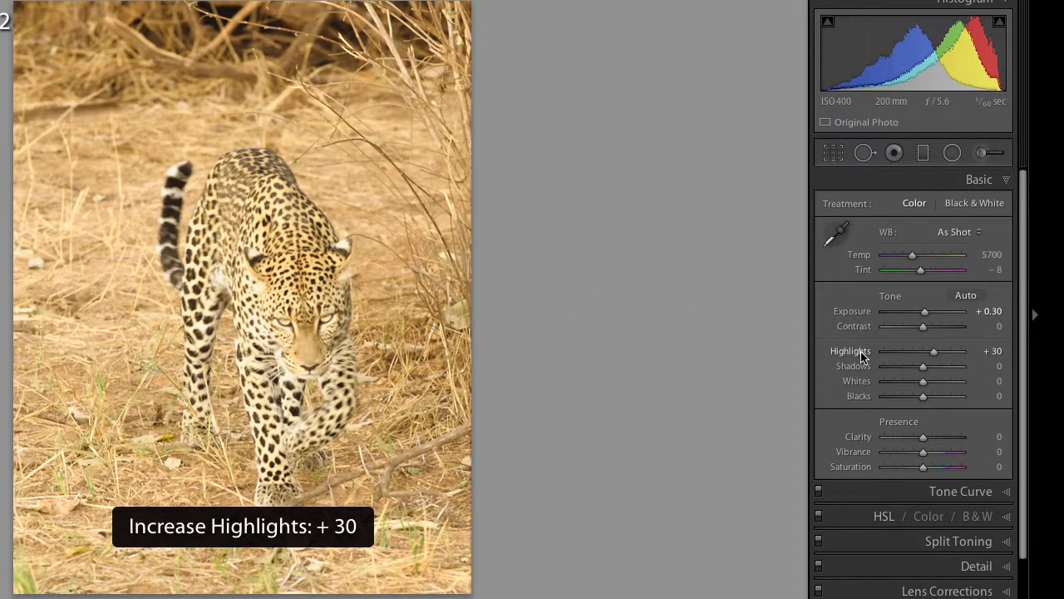
key("shift+equal")
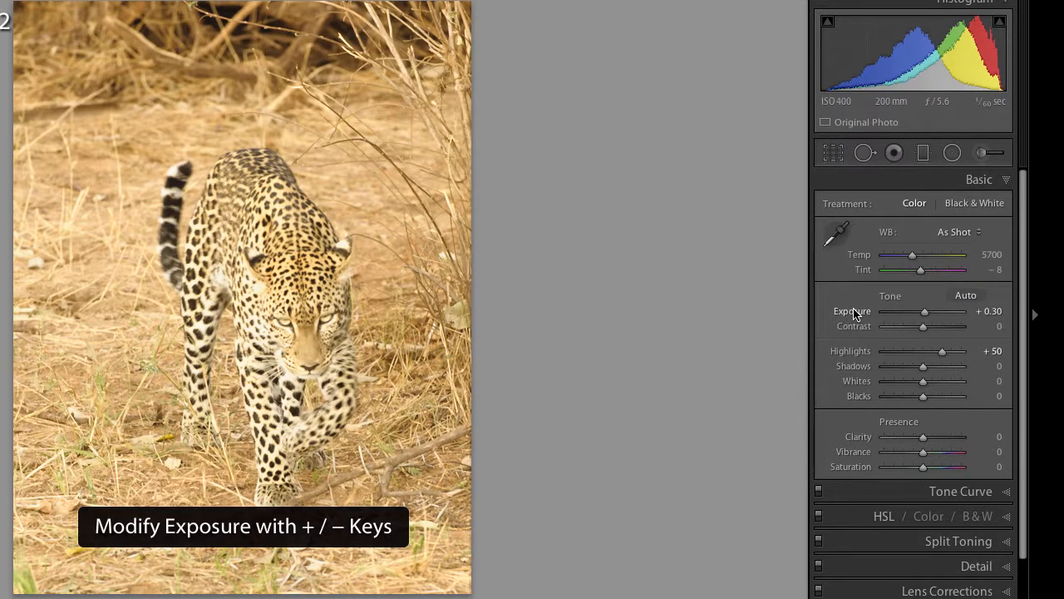
key("equal")
key("equal")
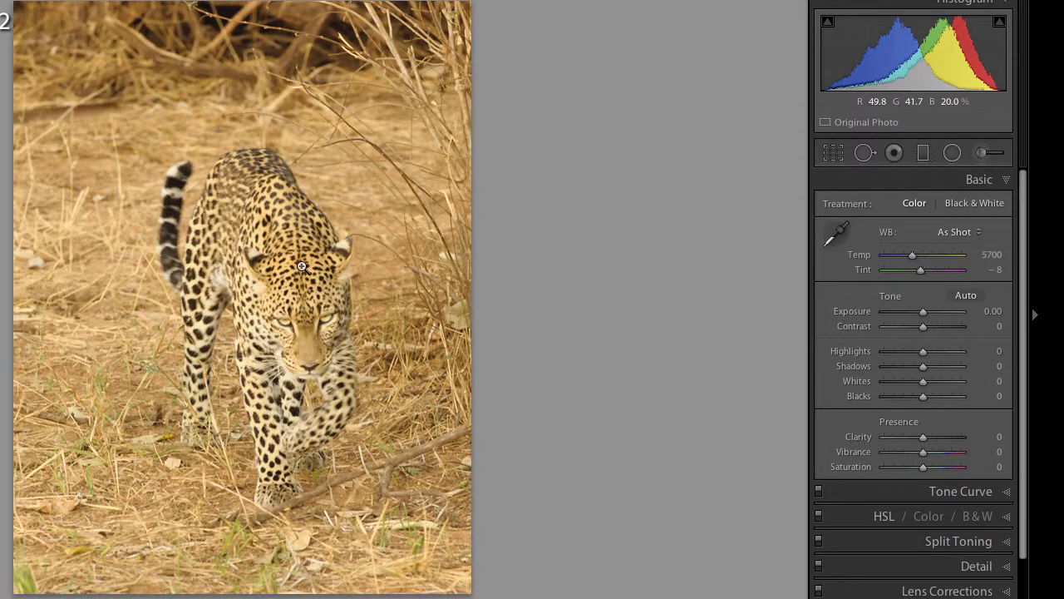
- Reset the tone values, then nudge Exposure to +0.02 and raise Highlights a few steps
key("alt")
key("equal")
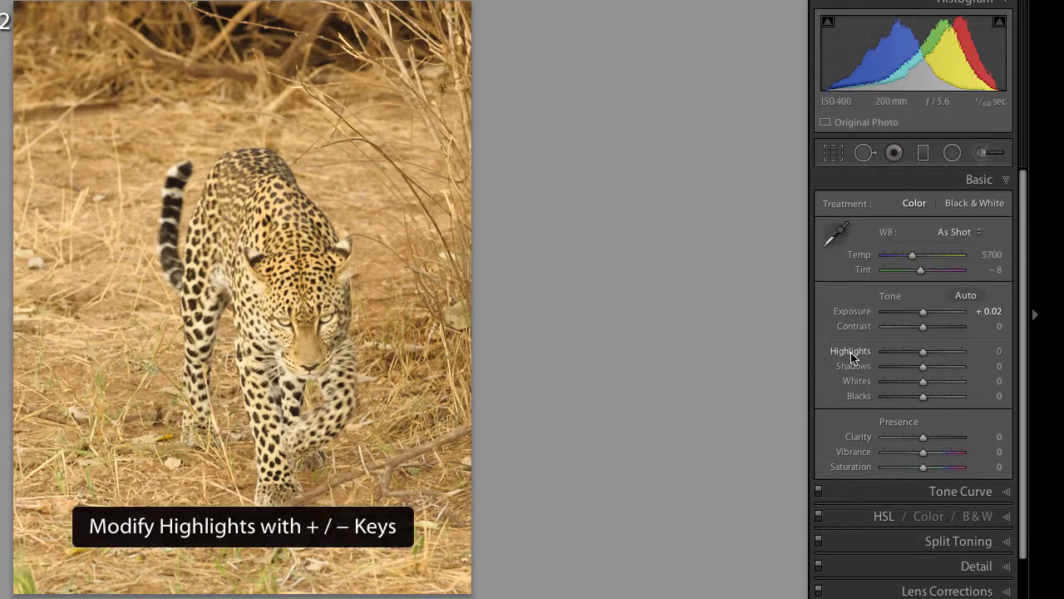
key("plus")
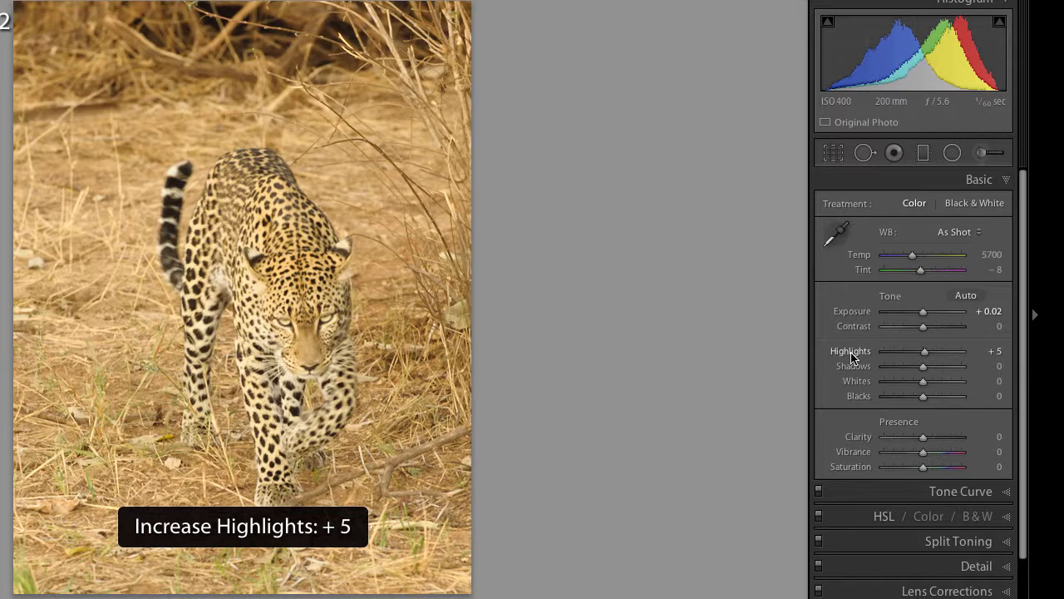
key("plus")
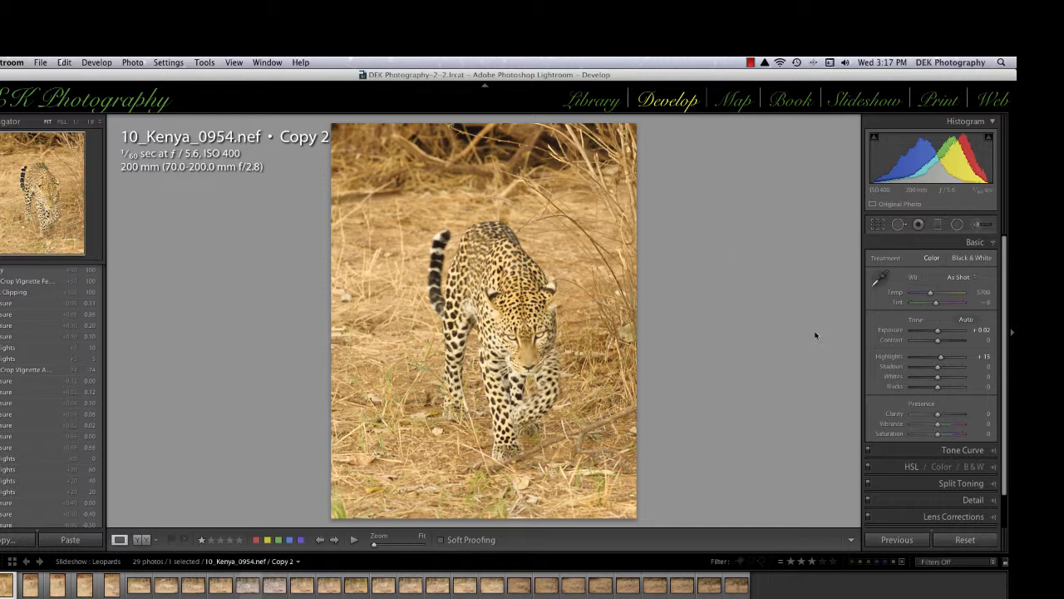
- Add a post-crop vignette with Amount −76 and Feather 90, and raise Highlights to +20
scroll(955, 490, "down", 2)
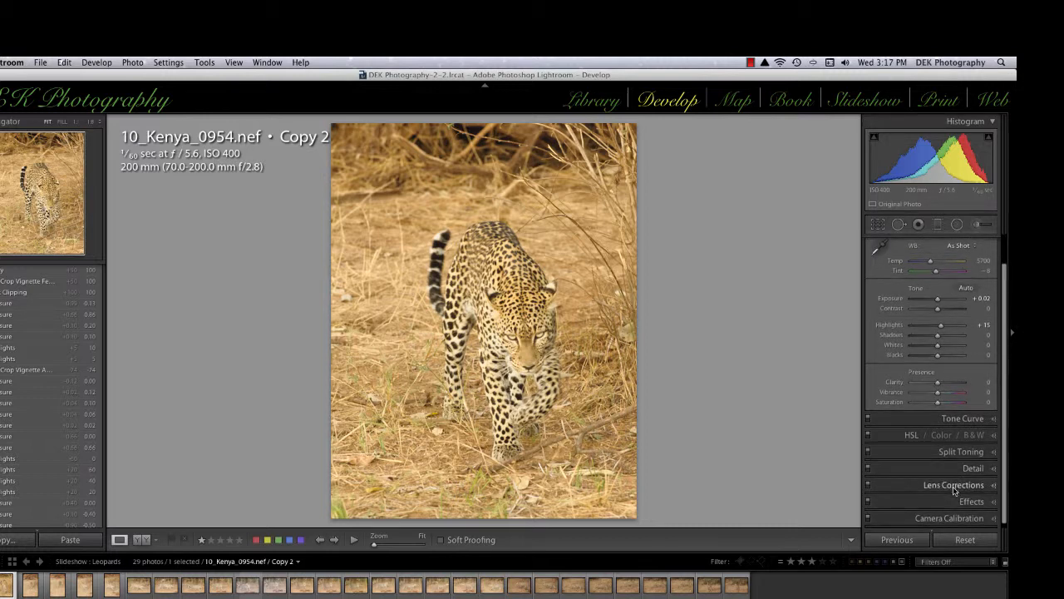
left_click(971, 501)
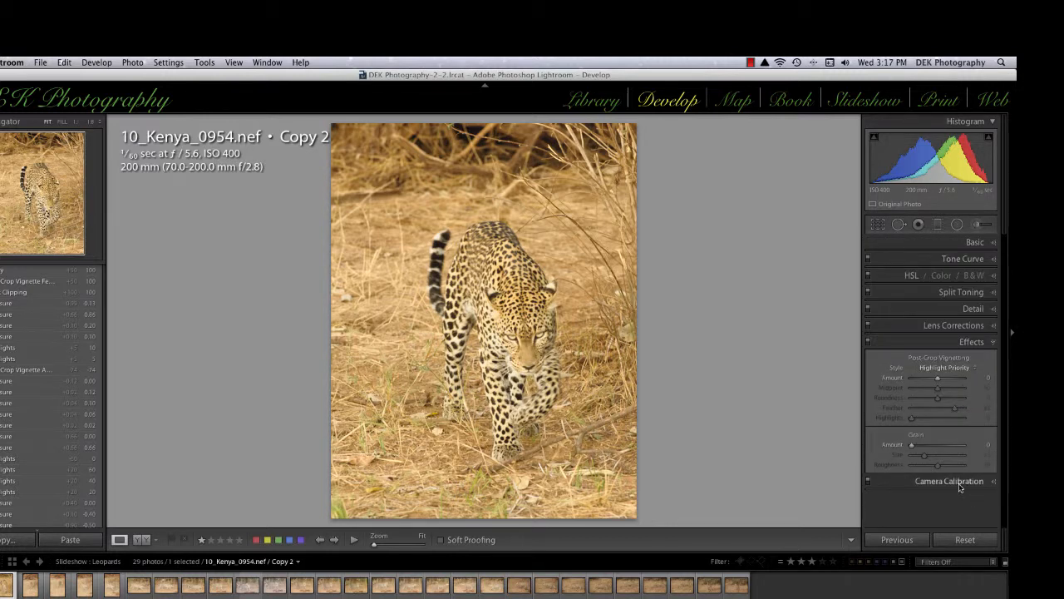
left_click_drag(938, 381, 958, 408)
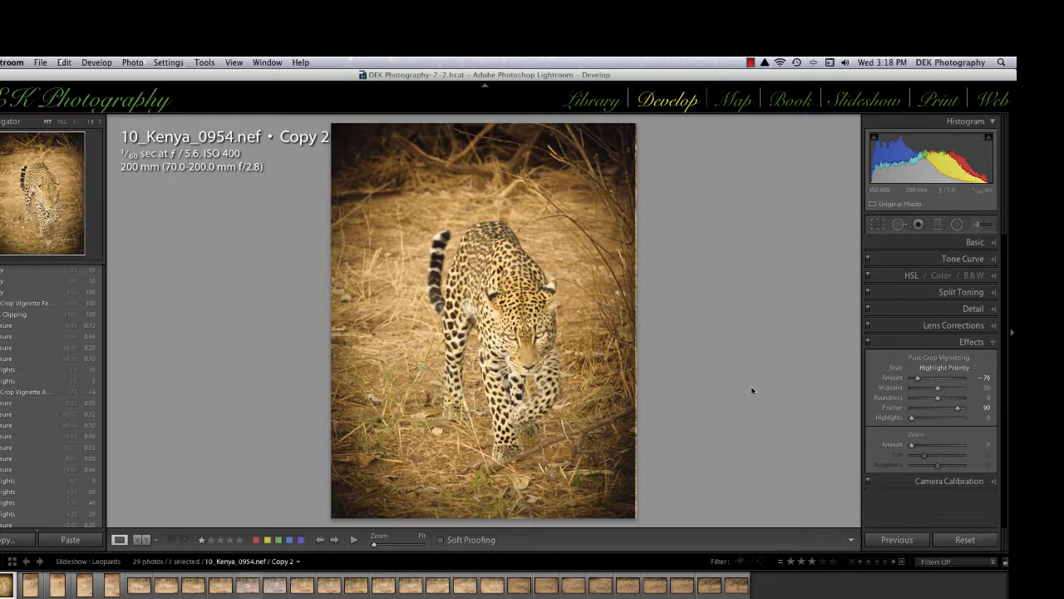
key("shift+equal")
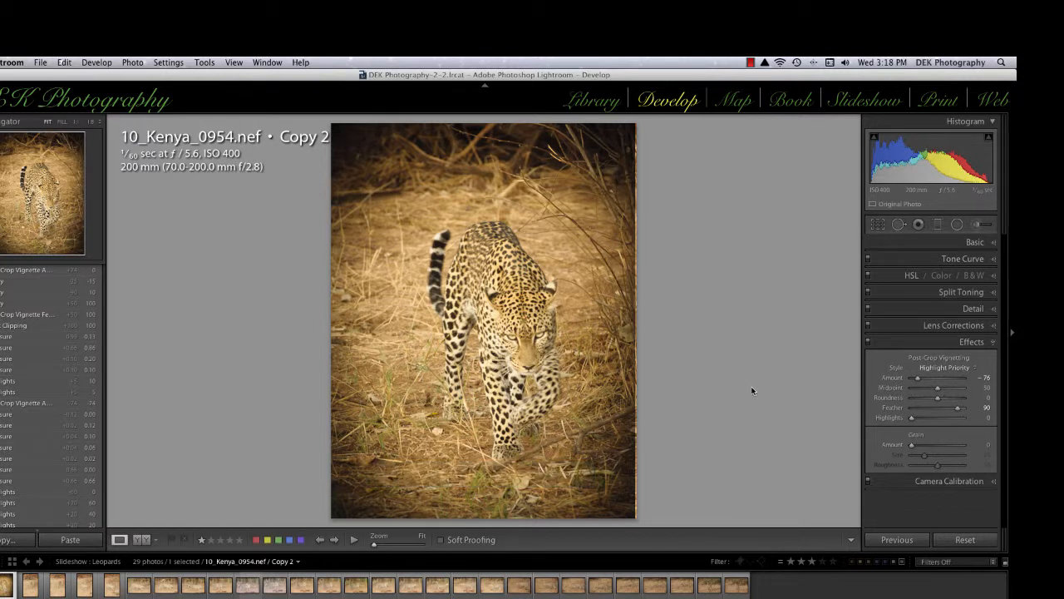
- Lower Exposure to −0.28, then step through the Basic settings until Clarity is selected
key("minus")
key("minus")
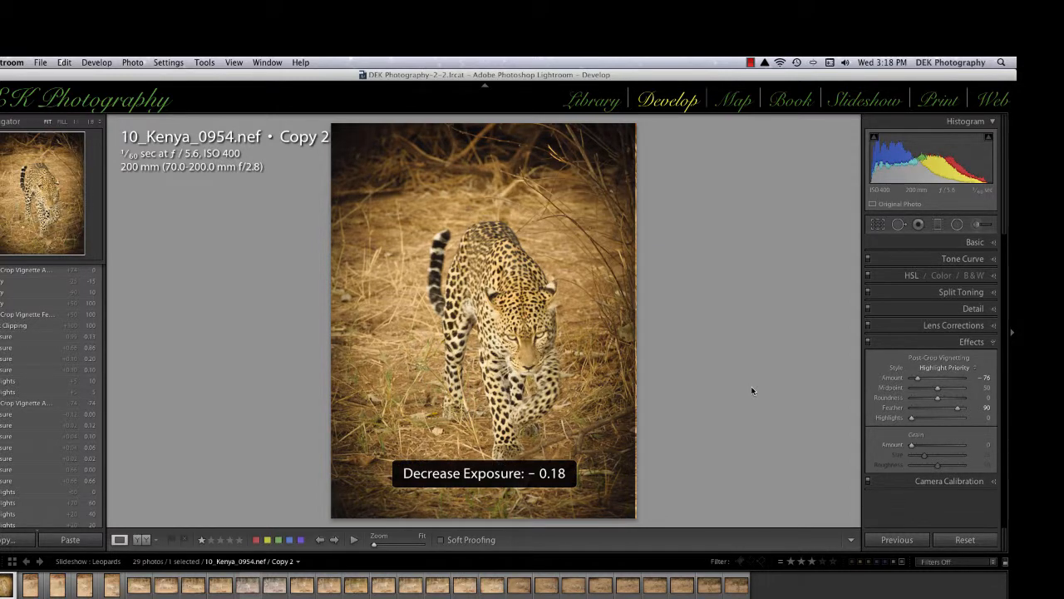
key("minus")
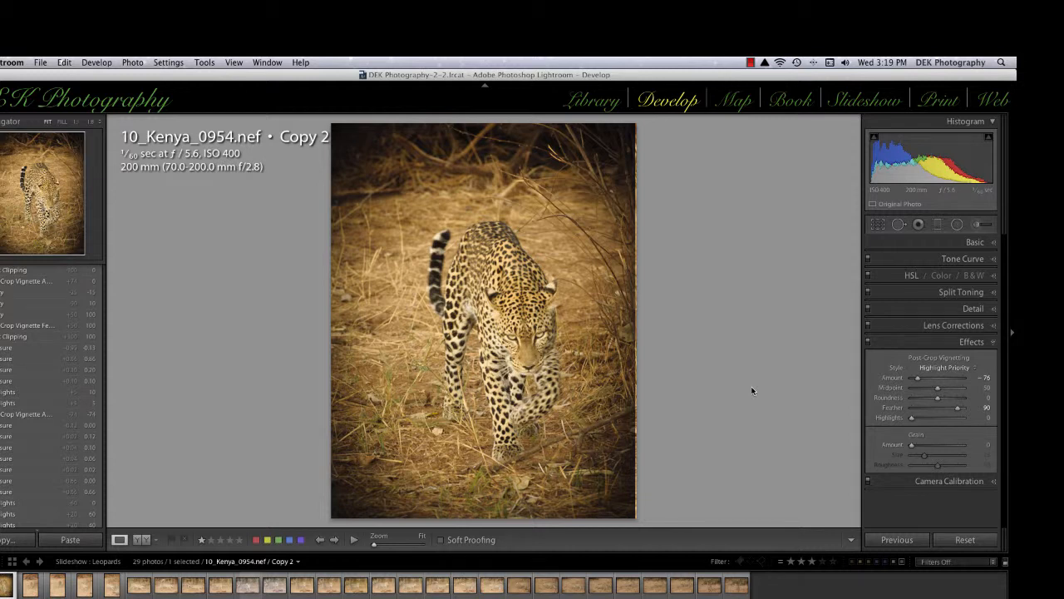
key("period")
key("period")
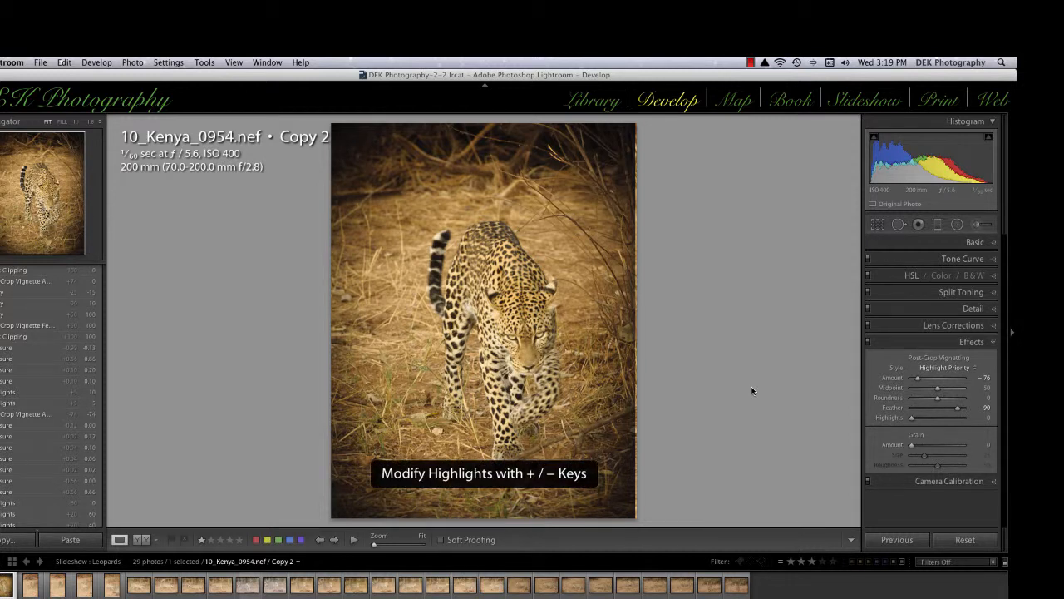
key("period")
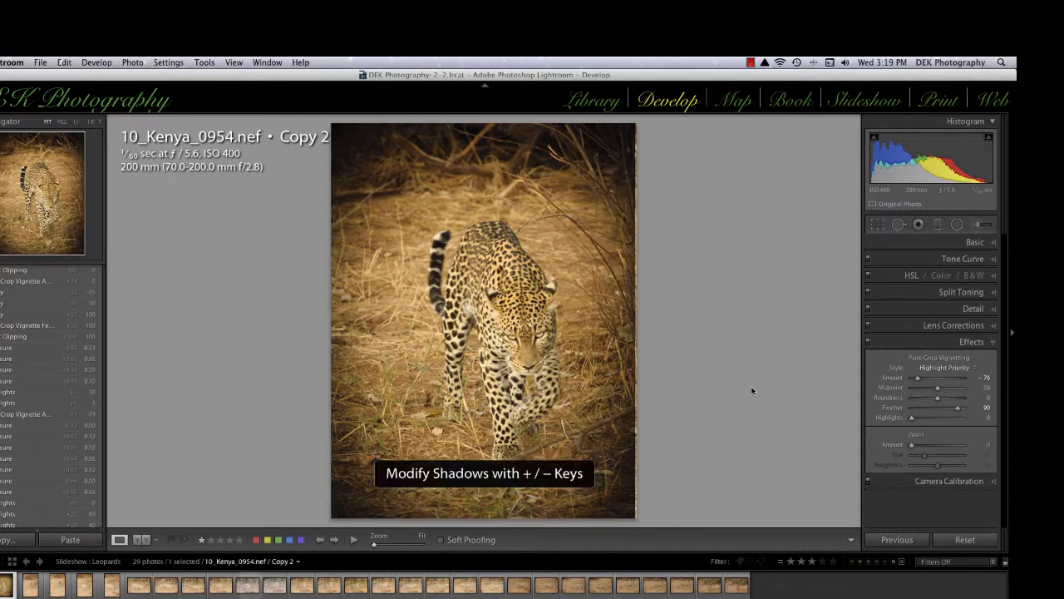
key("period")
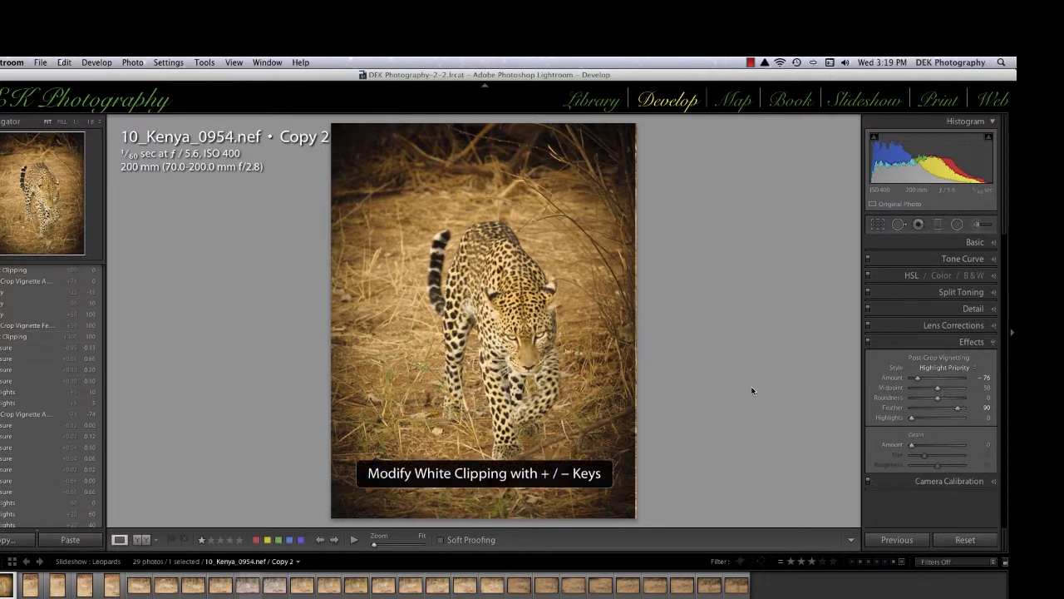
key("period")
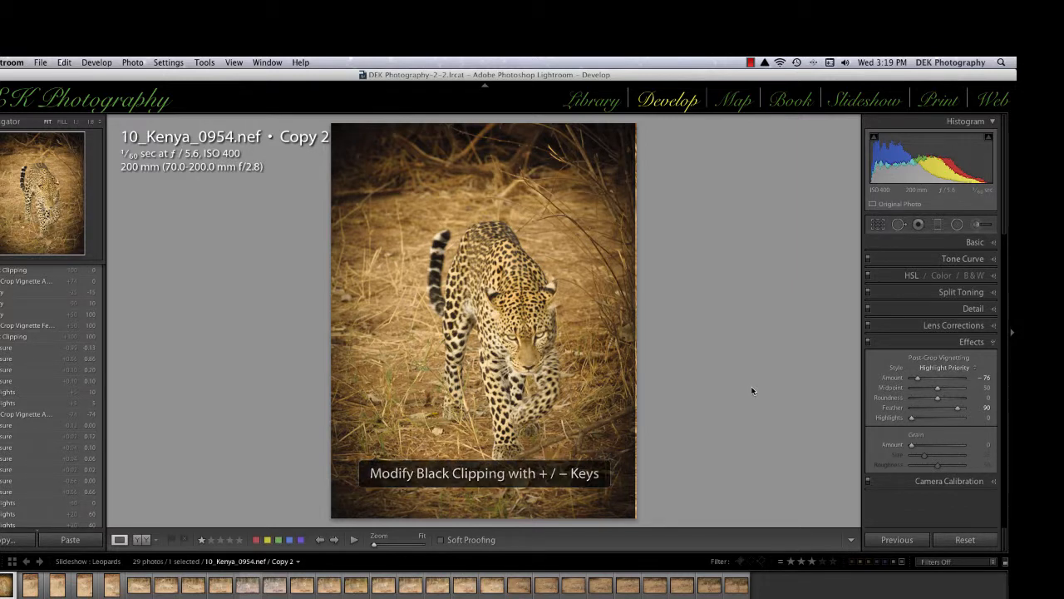
key("period")
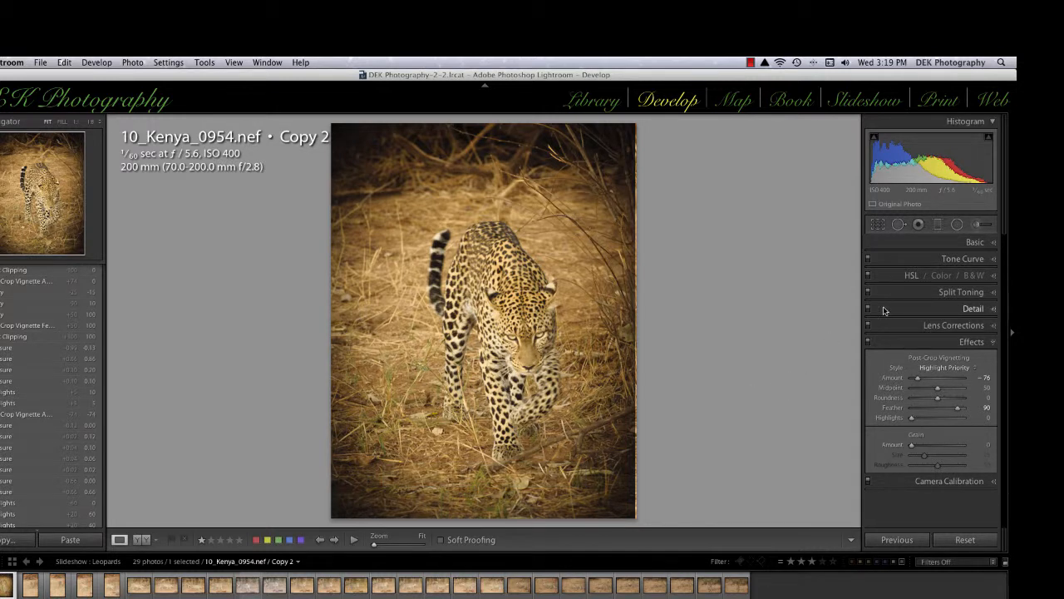
- Raise Clarity through +5 and +10 up to +30
key("equal")
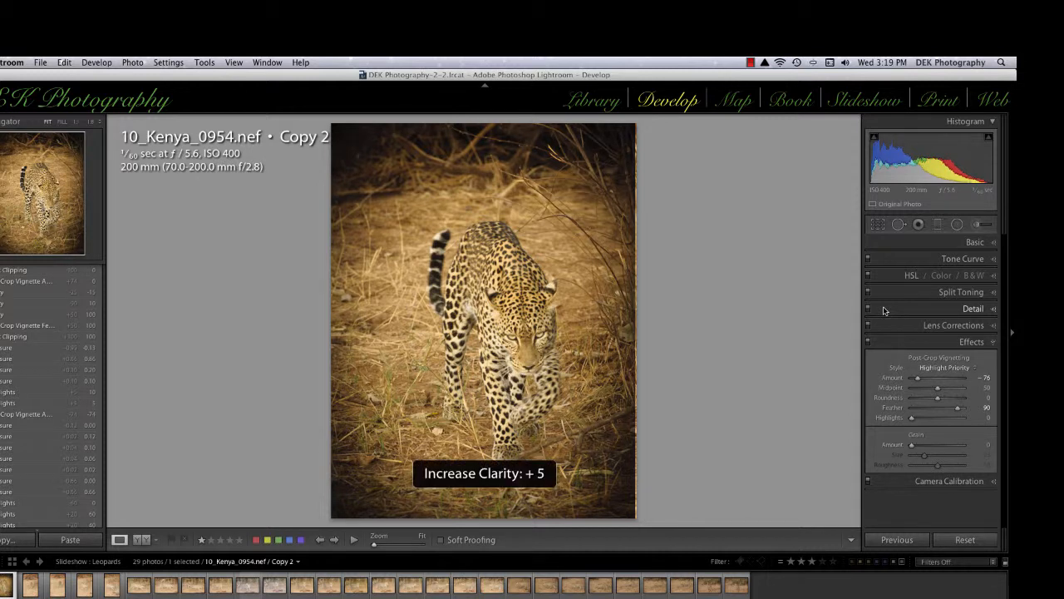
key("equal")
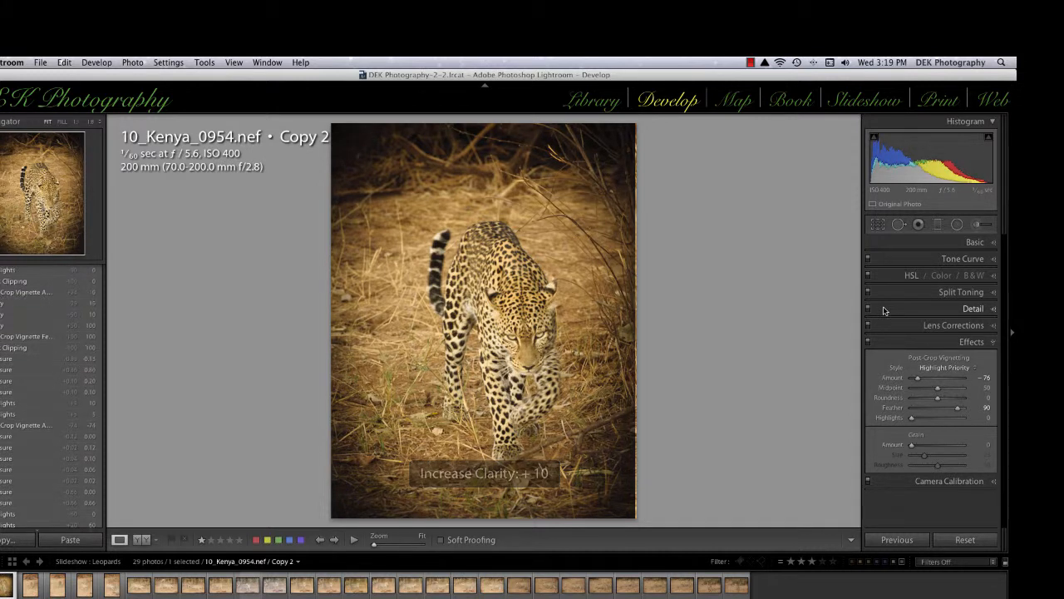
key("shift+equal")
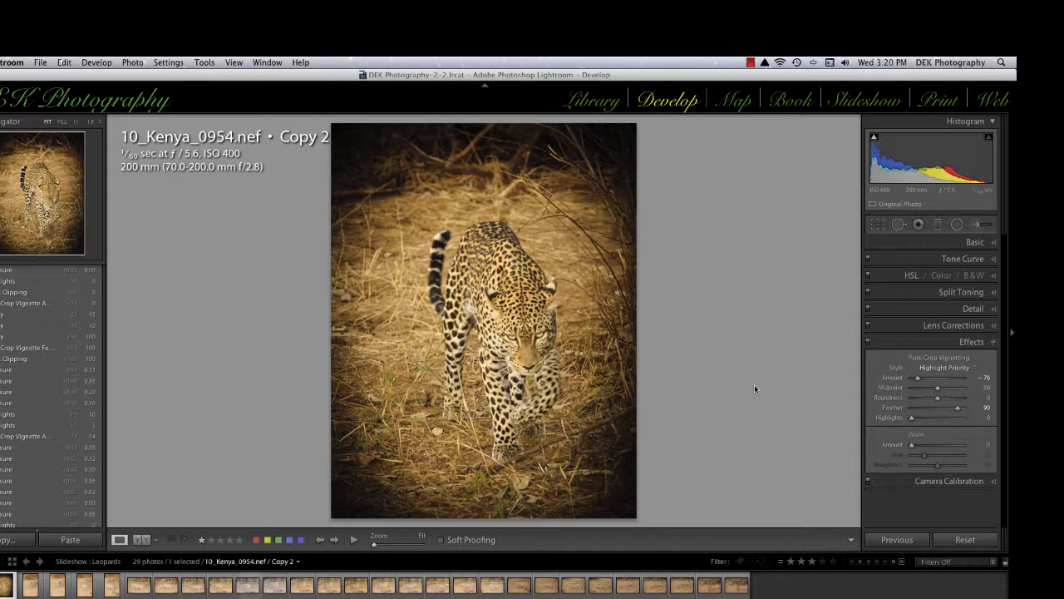
left_click(751, 63)
left_click(786, 86)
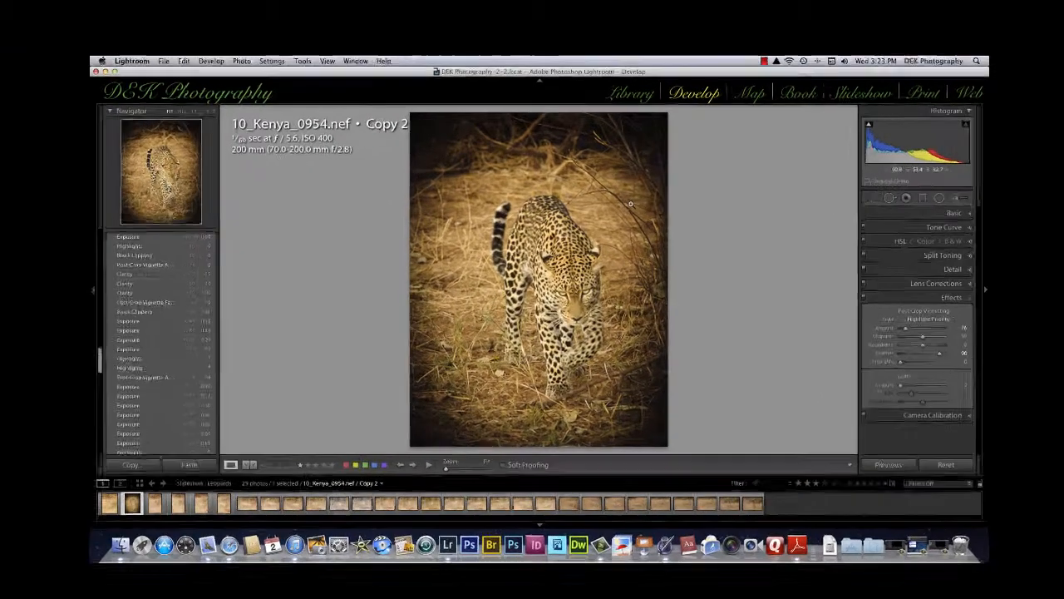